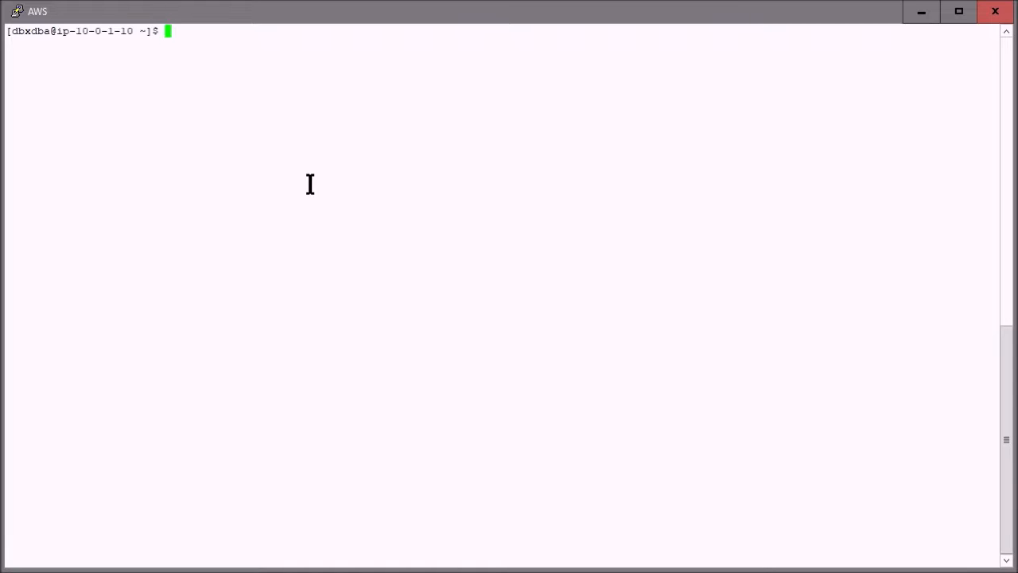
# List the available database servers with the command xdudb list
pyautogui.write('xdudb lk')
pyautogui.press('BackSpace')
pyautogui.write('ist')
pyautogui.press('Return')
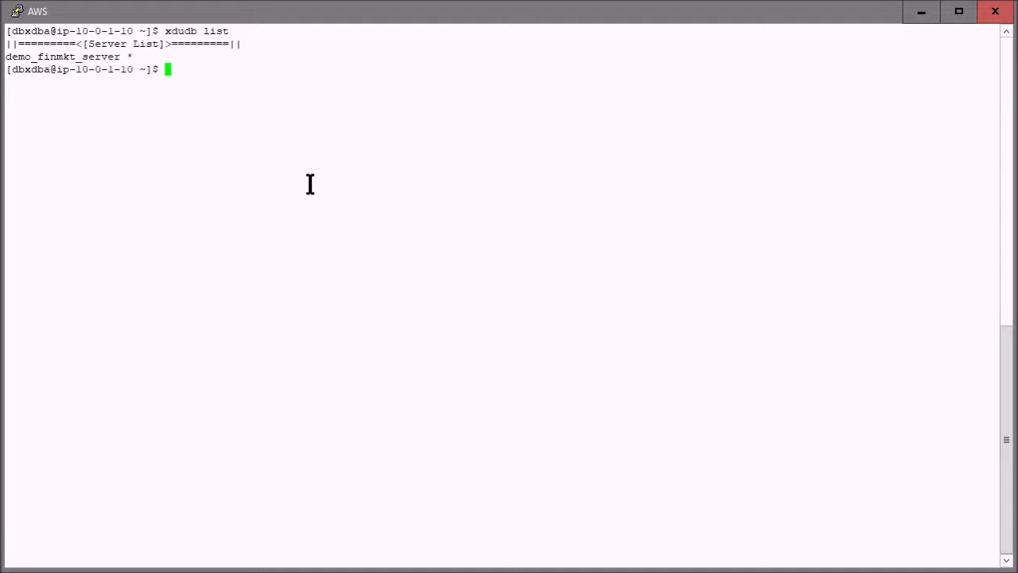
# Open an SQL session on the demo_finmkt_db database of demo_finmkt_server with xdudb sql
pyautogui.press('Up')
pyautogui.press('Up')
pyautogui.press('Up')
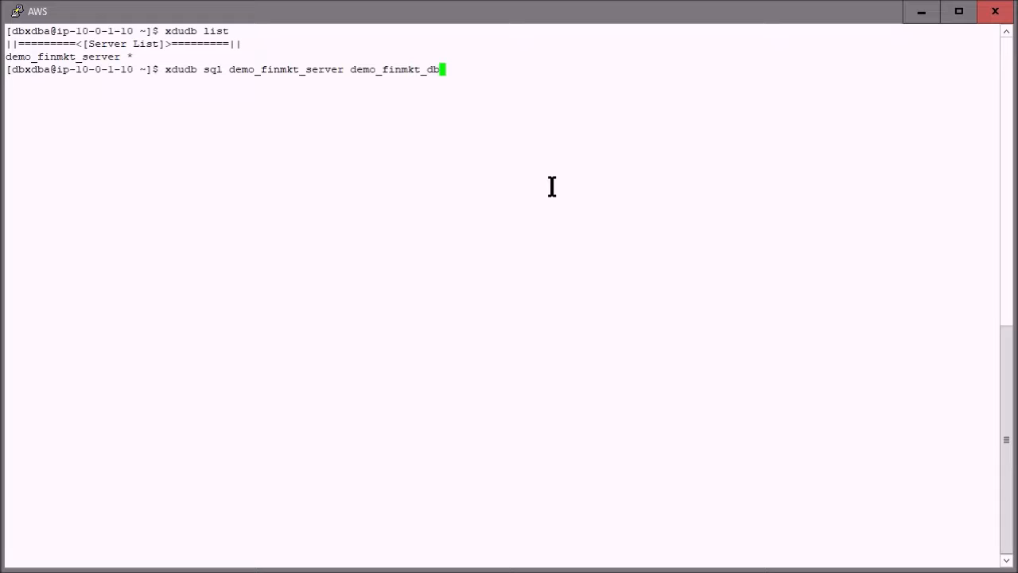
pyautogui.press('Return')
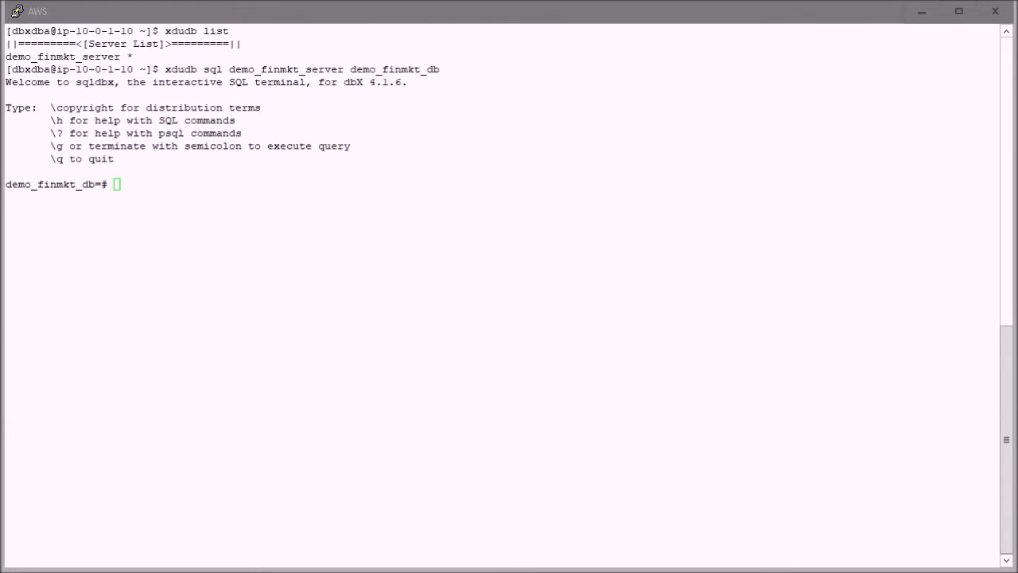
# Create column table g_table as (select * from c_table limit 1) and quit the SQL session
pyautogui.rightClick(415, 370)
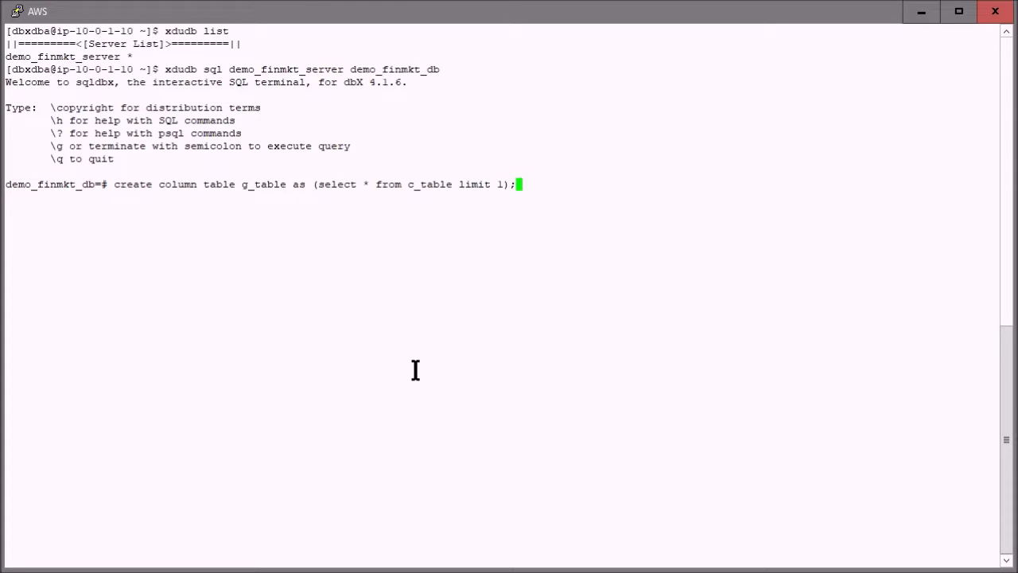
pyautogui.press('Return')
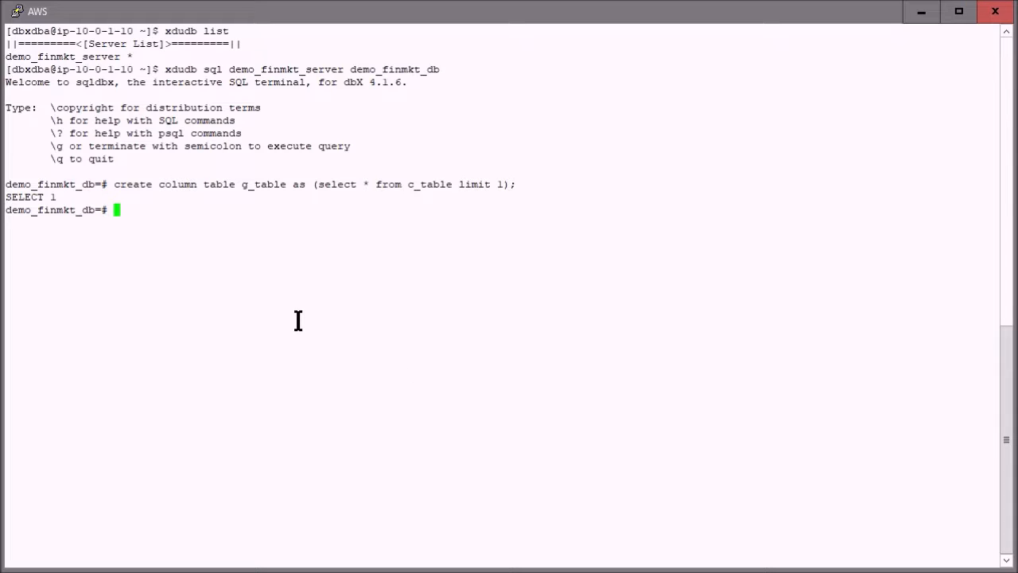
pyautogui.write('\\q')
pyautogui.press('Return')
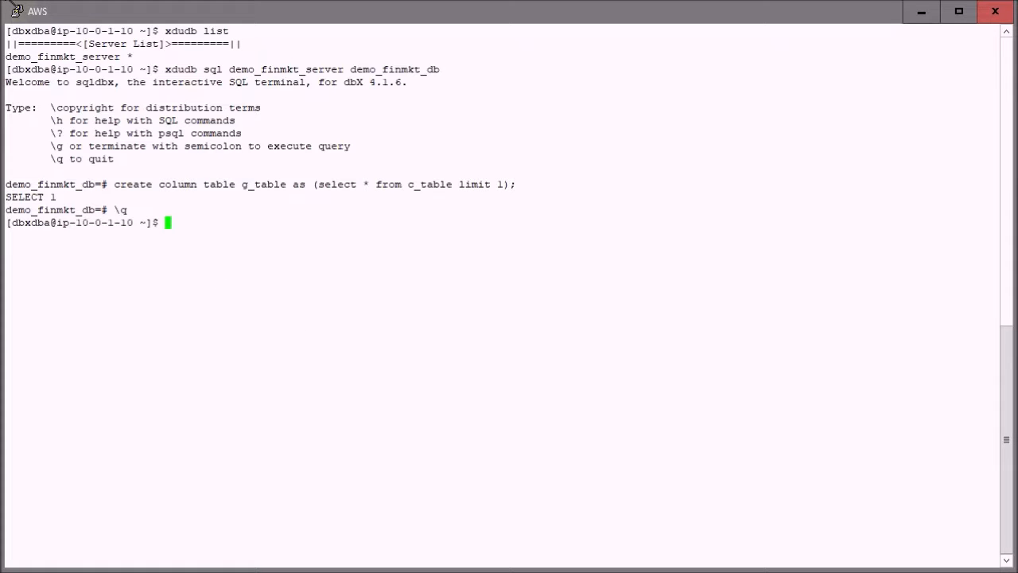
# Add an SSH tunnel to the running session forwarding local port 7533 to localhost:7533 and apply the change
pyautogui.rightClick(31, 16)
pyautogui.click(114, 244)
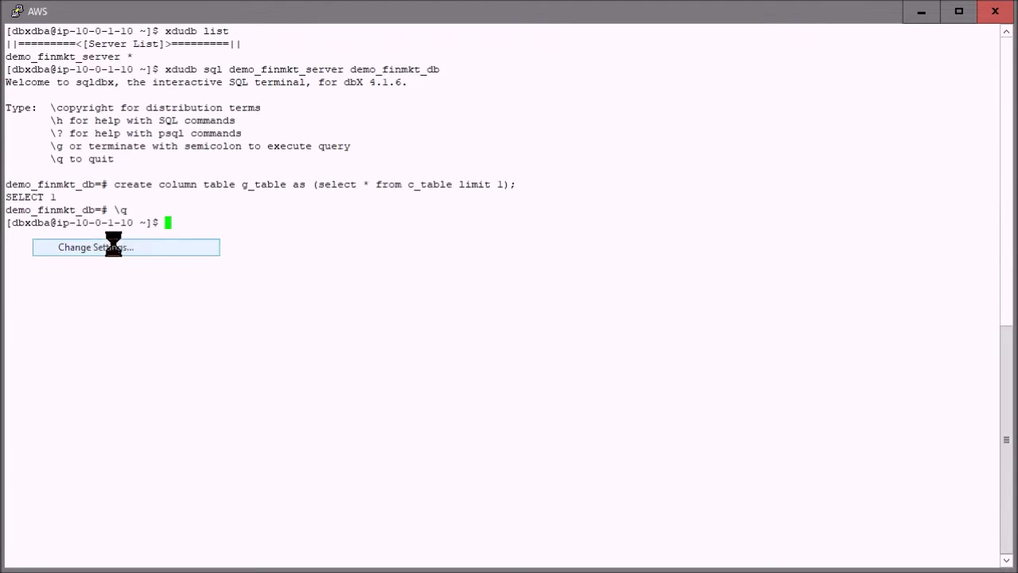
pyautogui.click(206, 330)
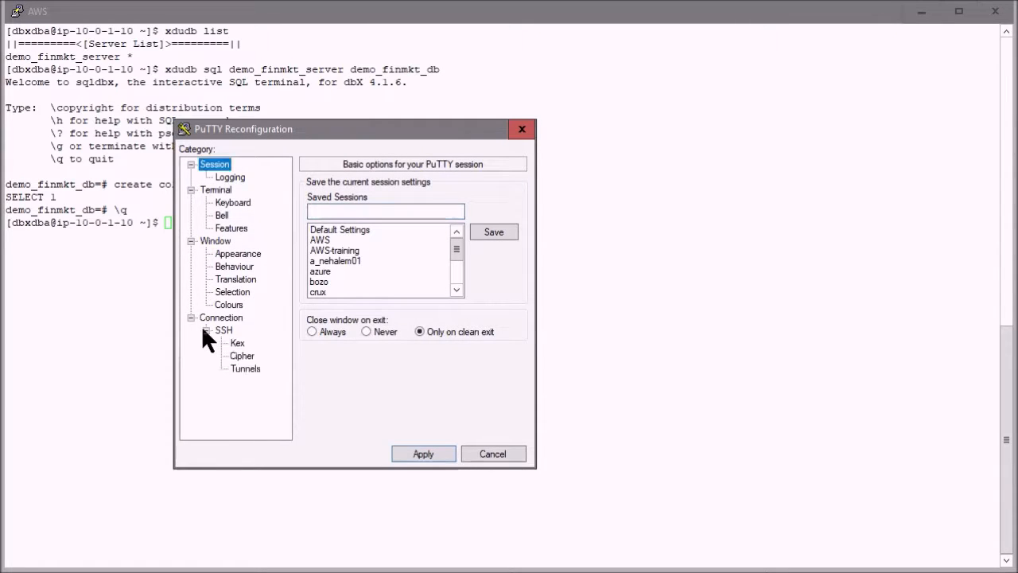
pyautogui.click(245, 368)
pyautogui.click(401, 303)
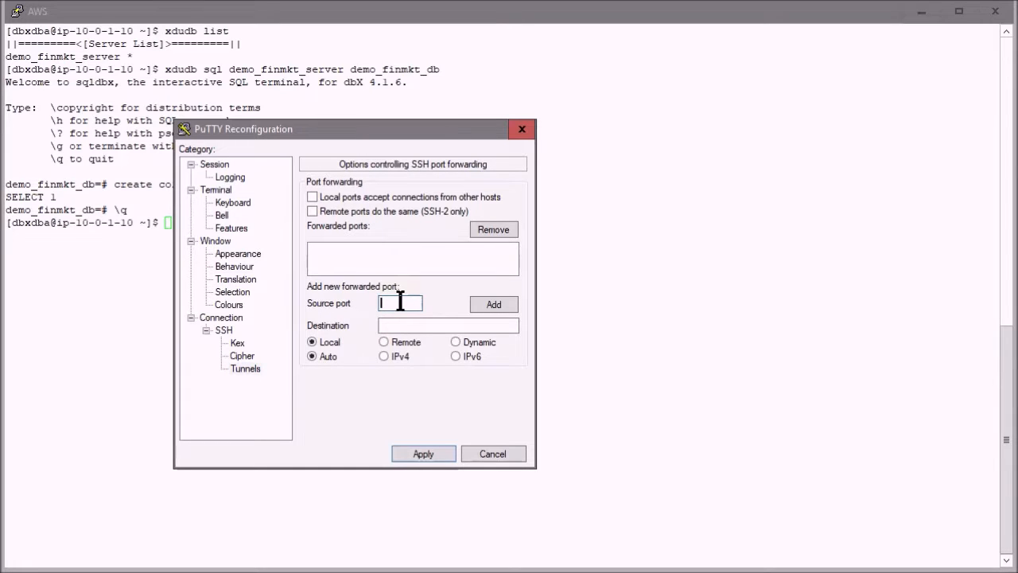
pyautogui.write('7533')
pyautogui.click(457, 325)
pyautogui.write('localhost:7533')
pyautogui.click(495, 306)
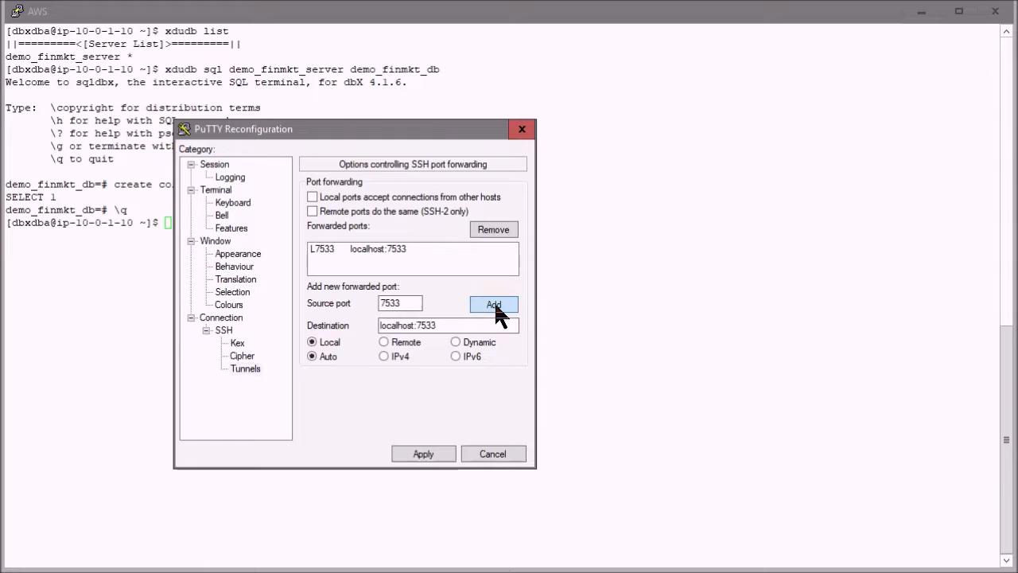
pyautogui.click(423, 455)
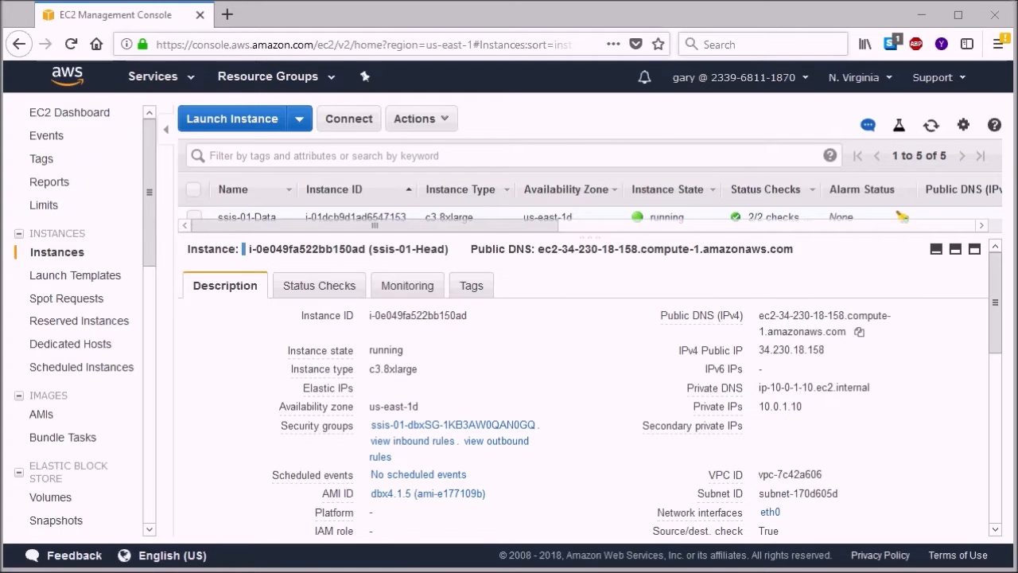
# Examine the inbound rules of the ssis-01-Head instance's security group in the EC2 Management Console, then minimize the browser
pyautogui.click(440, 427)
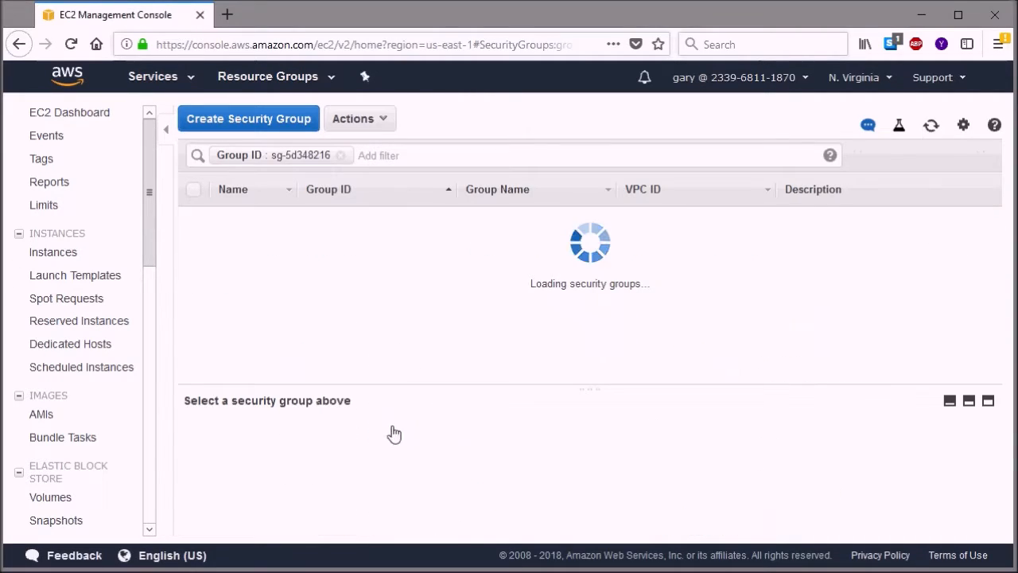
pyautogui.moveTo(995, 427); pyautogui.dragTo(988, 491)
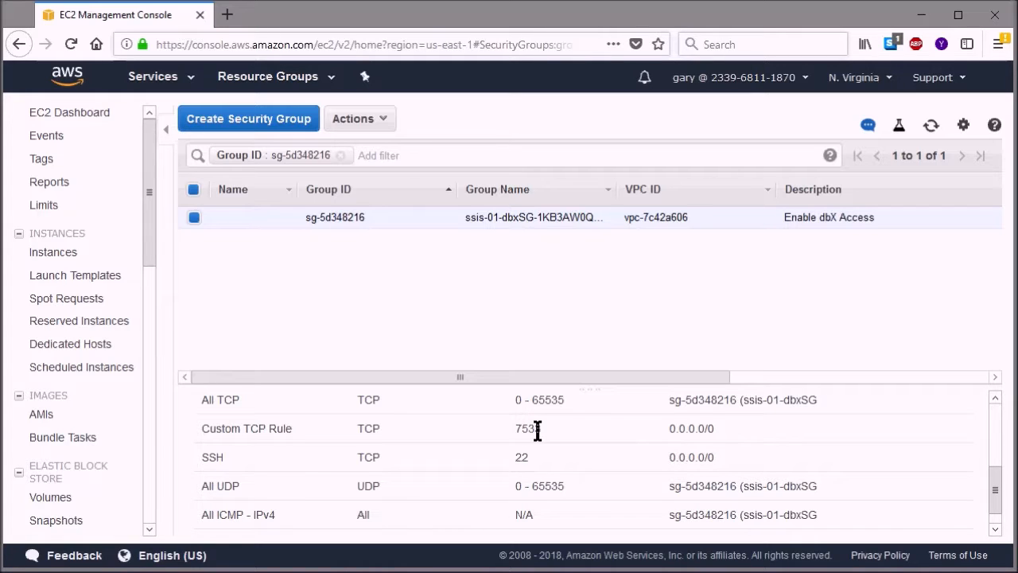
pyautogui.click(921, 17)
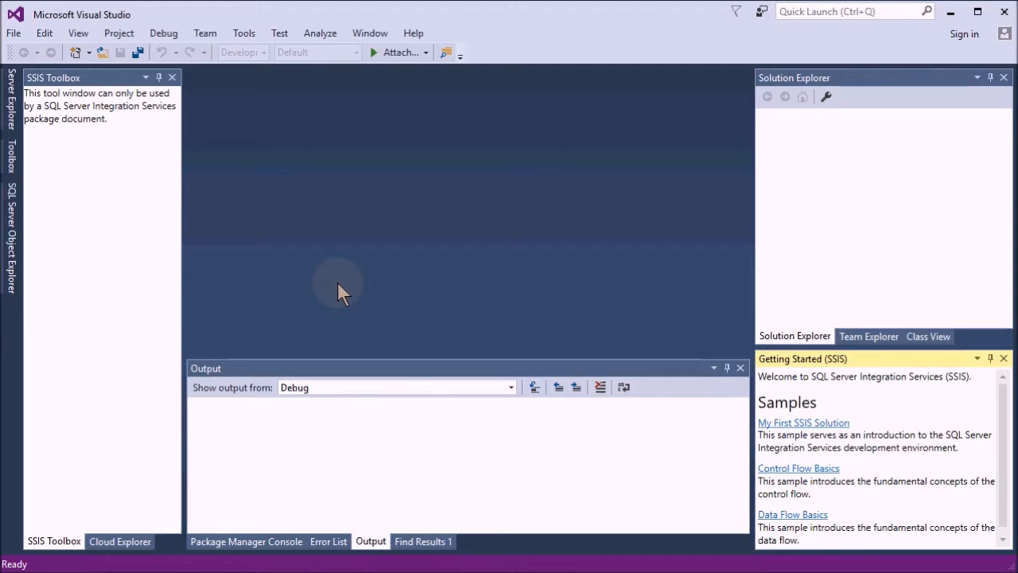
# Create a new Business Intelligence Integration Services Project named Integration Services Project7
pyautogui.click(14, 34)
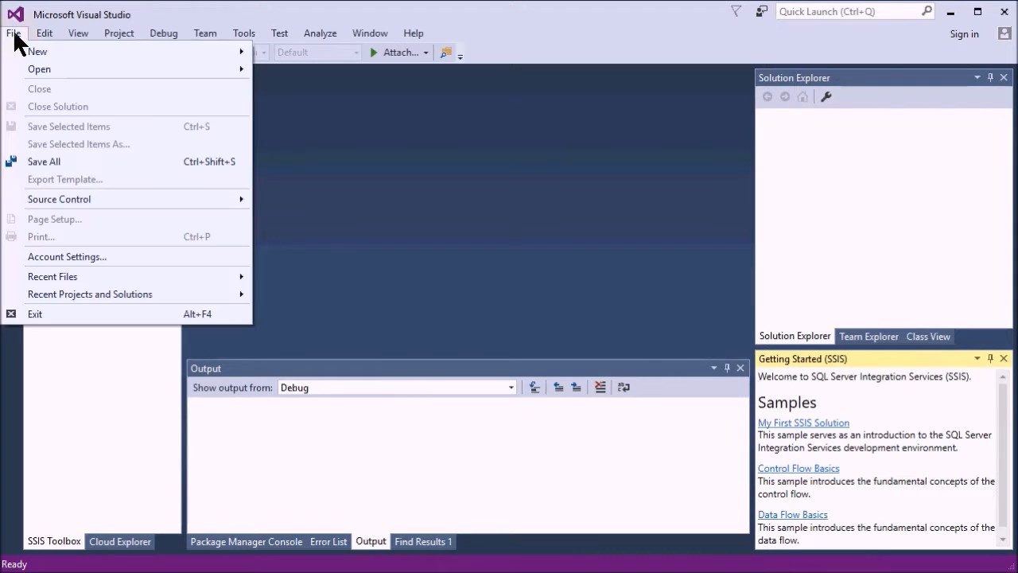
pyautogui.moveTo(51, 56)
pyautogui.click(290, 54)
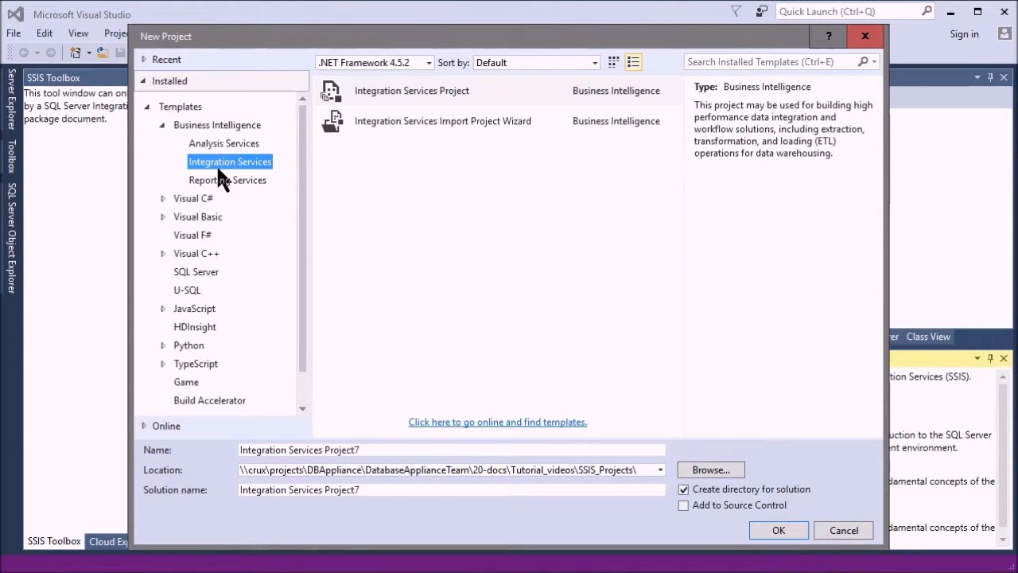
pyautogui.click(410, 89)
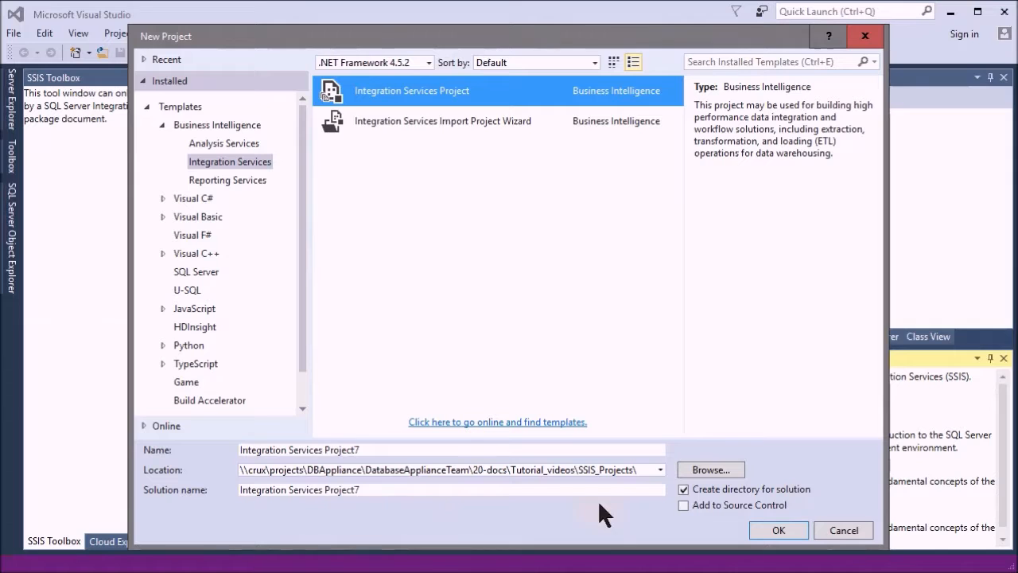
pyautogui.click(789, 537)
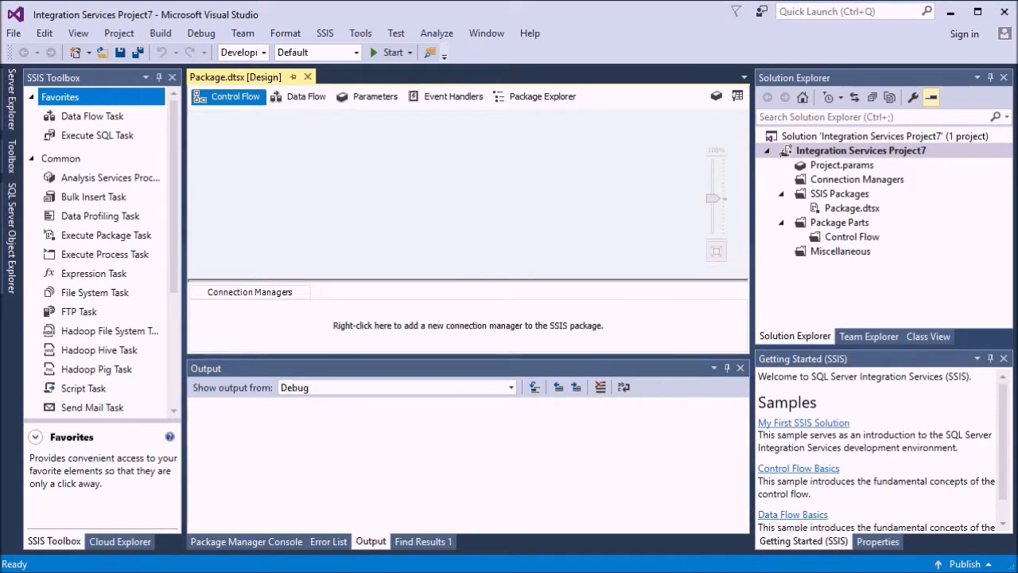
# Start the SSIS Import and Export Wizard for the project and proceed to choosing the data source
pyautogui.click(119, 33)
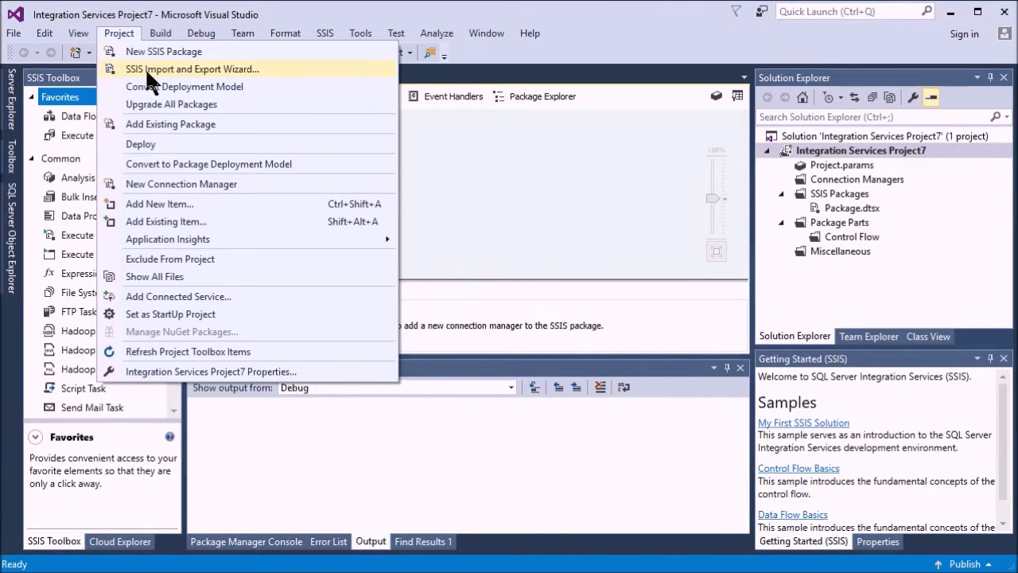
pyautogui.click(145, 68)
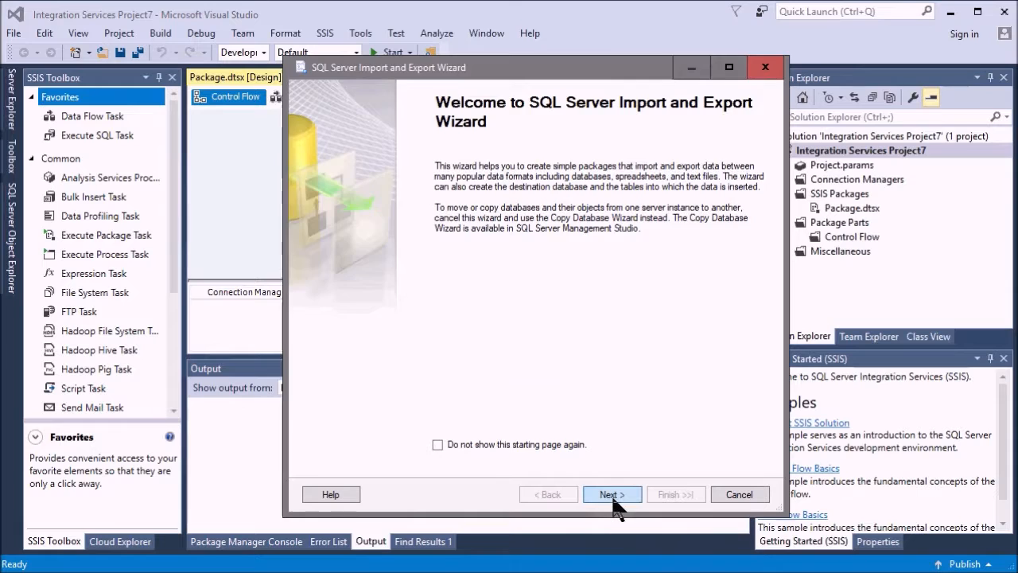
pyautogui.click(611, 495)
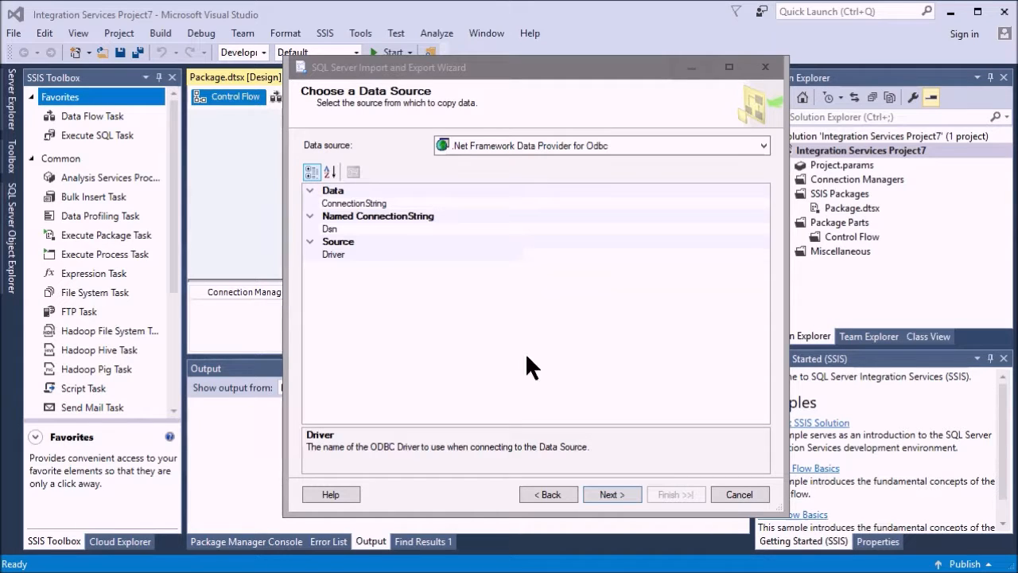
# Enter the source connection string for PostgreSQL Unicode, localhost, port 7533, demo_finmkt_db, with user ID and password; check it through and accept the source
pyautogui.click(386, 204)
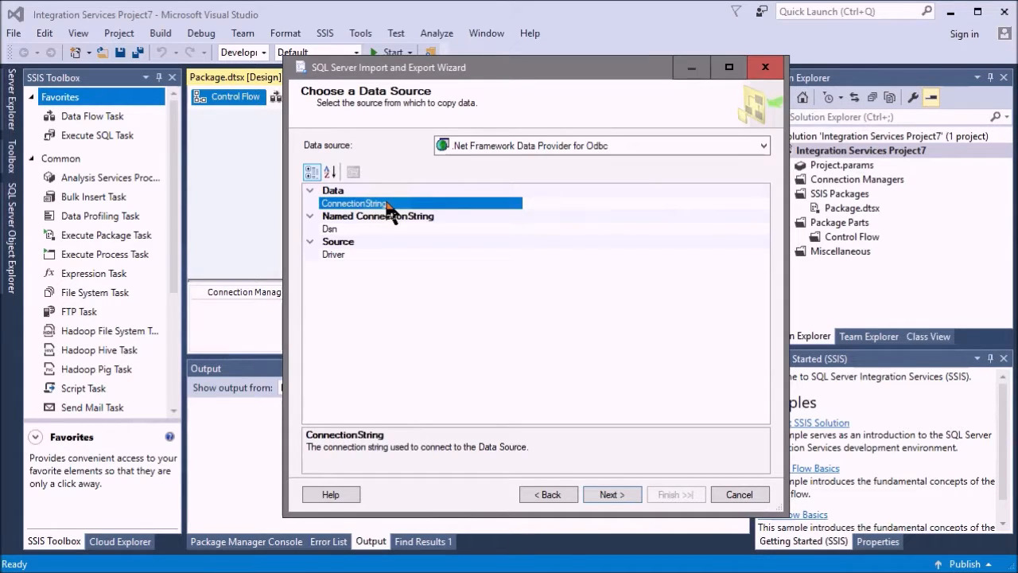
pyautogui.hotkey('ctrl', 'v')
pyautogui.click(619, 204)
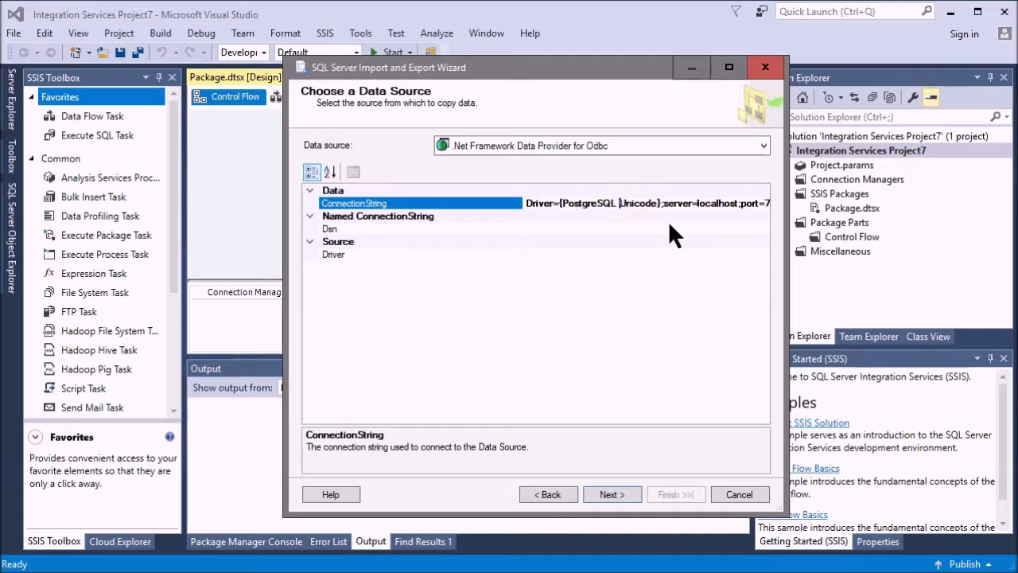
pyautogui.press('Right')
pyautogui.press('Right')
pyautogui.press('Right')
pyautogui.press('Right')
pyautogui.press('Right')
pyautogui.press('Right')
pyautogui.press('Right')
pyautogui.press('Right')
pyautogui.press('Right')
pyautogui.press('Right')
pyautogui.press('Right')
pyautogui.press('Right')
pyautogui.press('Right')
pyautogui.press('Right')
pyautogui.press('Right')
pyautogui.press('Right')
pyautogui.press('Right')
pyautogui.press('Right')
pyautogui.press('Right')
pyautogui.press('Right')
pyautogui.press('Right')
pyautogui.press('Right')
pyautogui.press('Right')
pyautogui.press('Right')
pyautogui.press('Right')
pyautogui.press('Right')
pyautogui.press('Right')
pyautogui.press('Right')
pyautogui.press('Right')
pyautogui.press('Right')
pyautogui.press('Right')
pyautogui.press('Right')
pyautogui.press('Right')
pyautogui.press('Right')
pyautogui.press('Right')
pyautogui.press('Right')
pyautogui.press('Right')
pyautogui.press('Right')
pyautogui.press('Right')
pyautogui.press('Right')
pyautogui.press('Right')
pyautogui.press('Right')
pyautogui.press('Right')
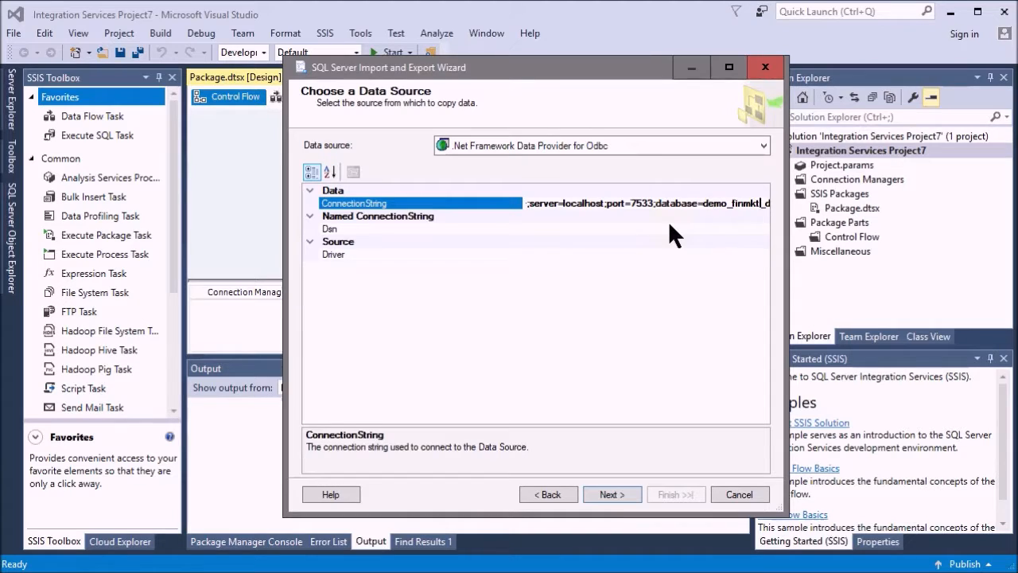
pyautogui.press('Right')
pyautogui.press('Right')
pyautogui.press('Right')
pyautogui.press('Right')
pyautogui.press('Right')
pyautogui.press('Right')
pyautogui.press('Right')
pyautogui.press('Right')
pyautogui.press('Right')
pyautogui.press('Right')
pyautogui.press('Right')
pyautogui.press('Right')
pyautogui.press('Right')
pyautogui.press('Right')
pyautogui.press('Right')
pyautogui.press('Right')
pyautogui.press('Right')
pyautogui.press('Right')
pyautogui.press('Right')
pyautogui.press('Right')
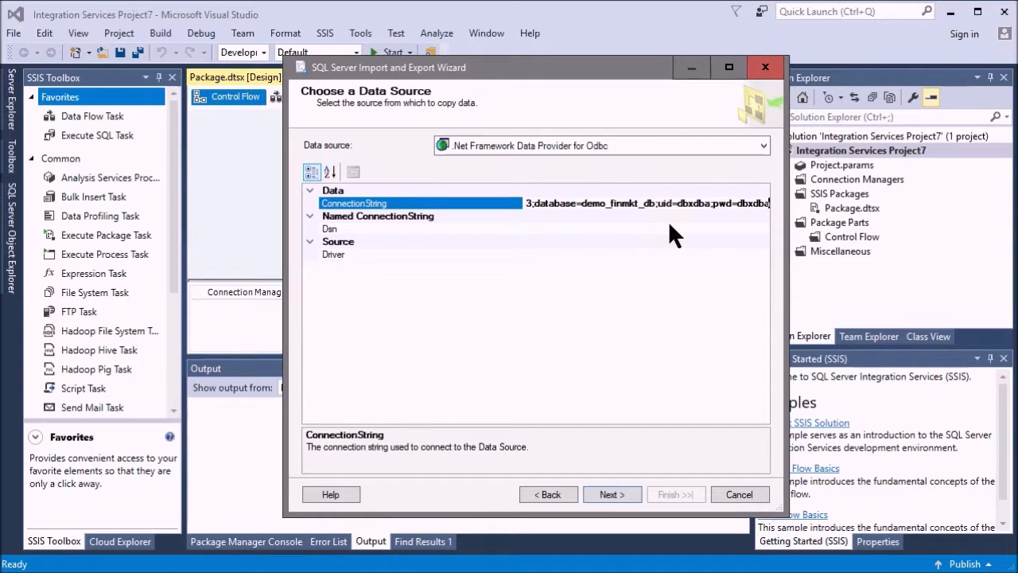
pyautogui.click(625, 282)
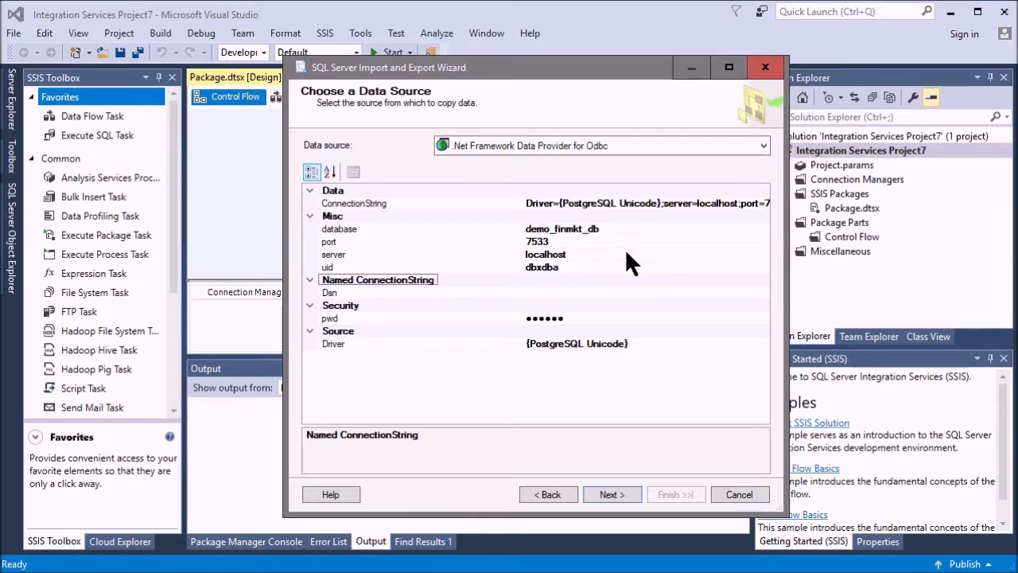
pyautogui.click(612, 495)
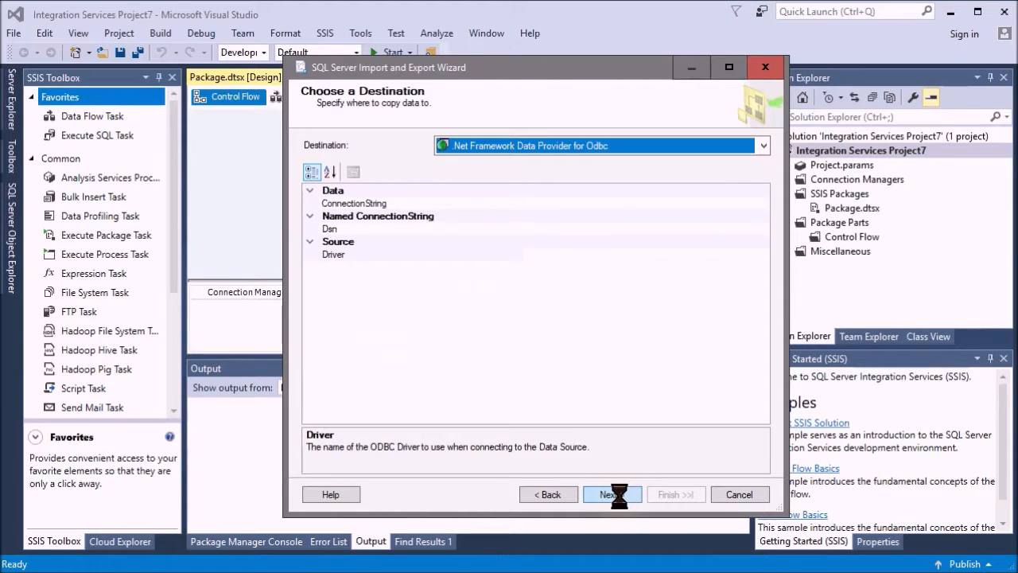
# Paste the same PostgreSQL Unicode connection string, including its password, for the ODBC destination and accept the destination
pyautogui.click(493, 203)
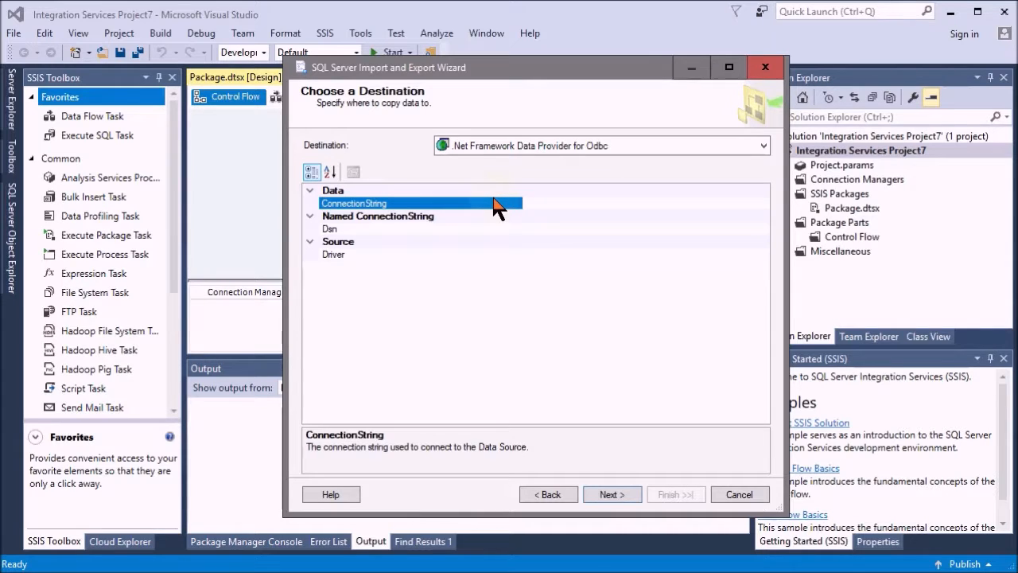
pyautogui.hotkey('ctrl', 'v')
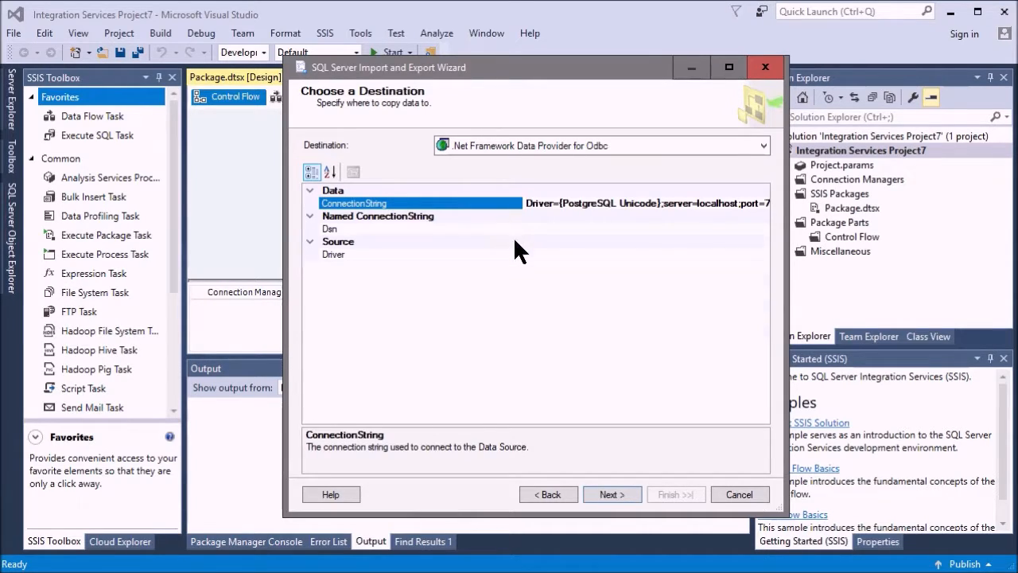
pyautogui.click(515, 240)
pyautogui.click(613, 496)
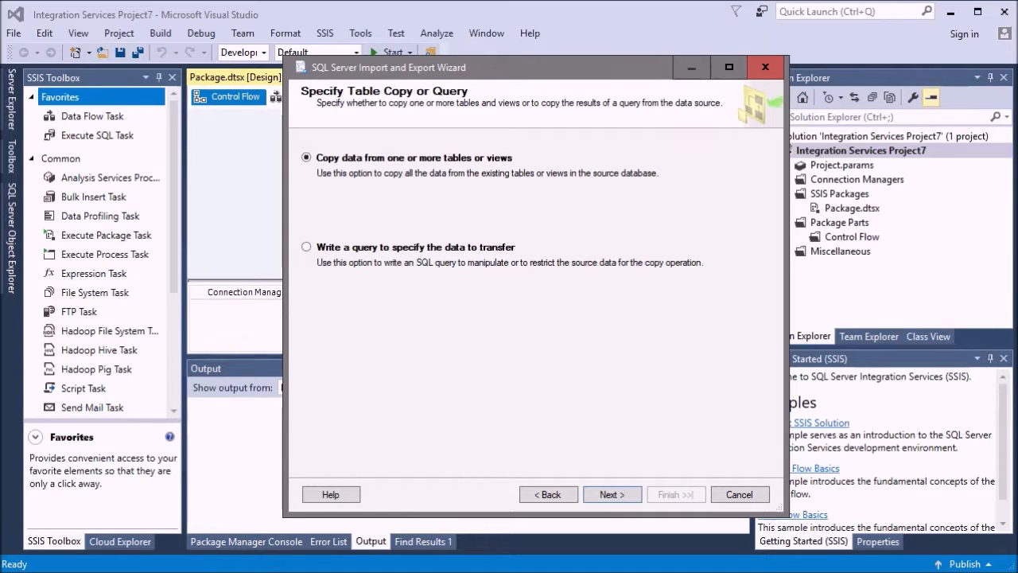
# Choose to write a query for the data transfer and provide the source statement "select * from c_table limit 20;"
pyautogui.click(307, 245)
pyautogui.click(609, 497)
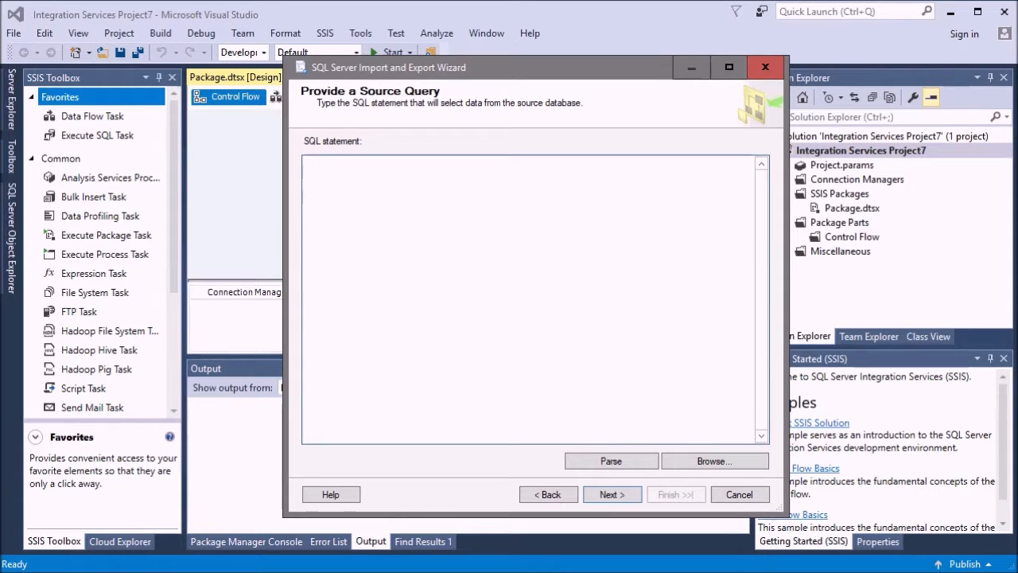
pyautogui.hotkey('alt', 'Tab')
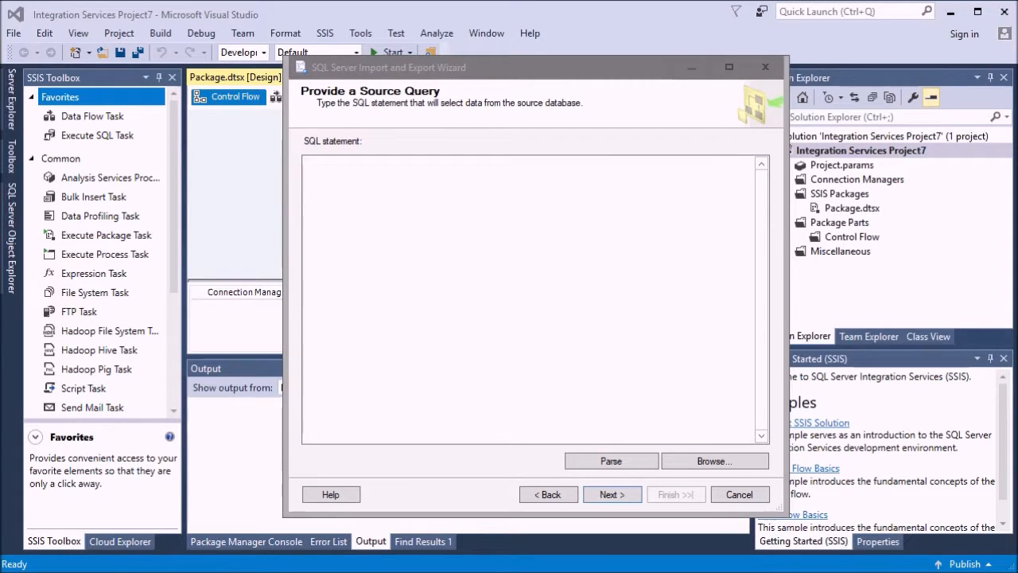
pyautogui.click(490, 234)
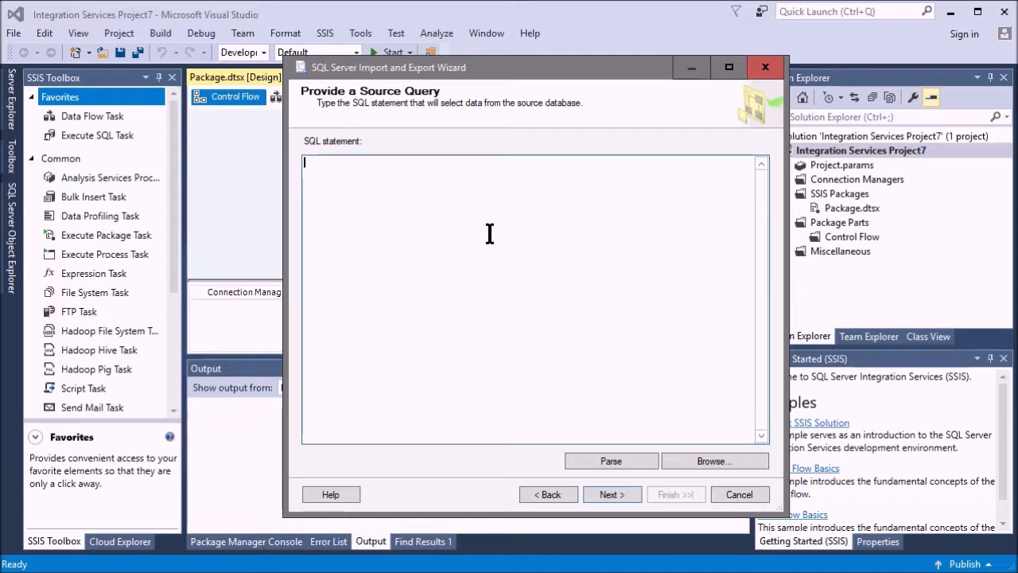
pyautogui.write('select * from c_table limit 20;')
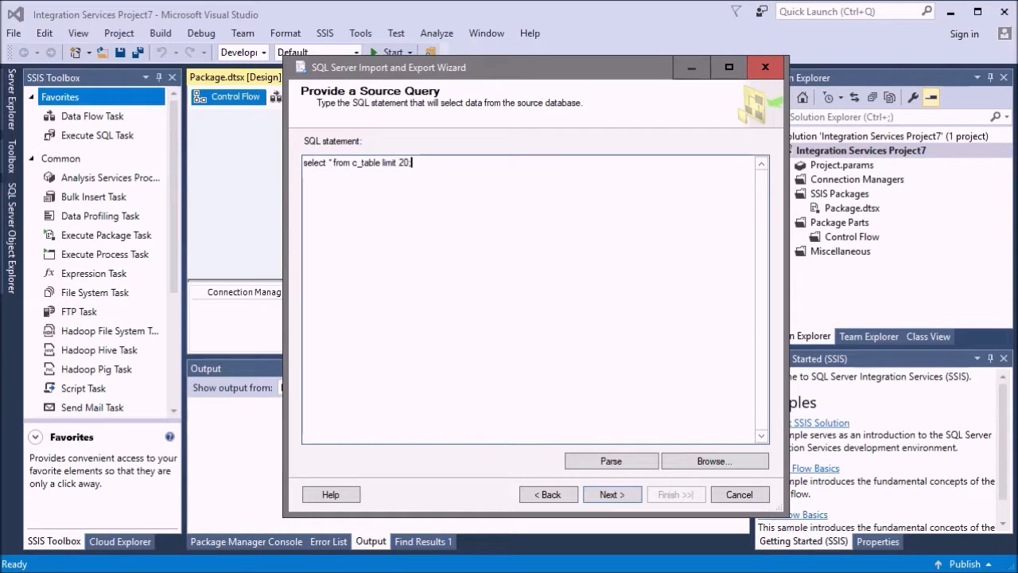
pyautogui.click(612, 494)
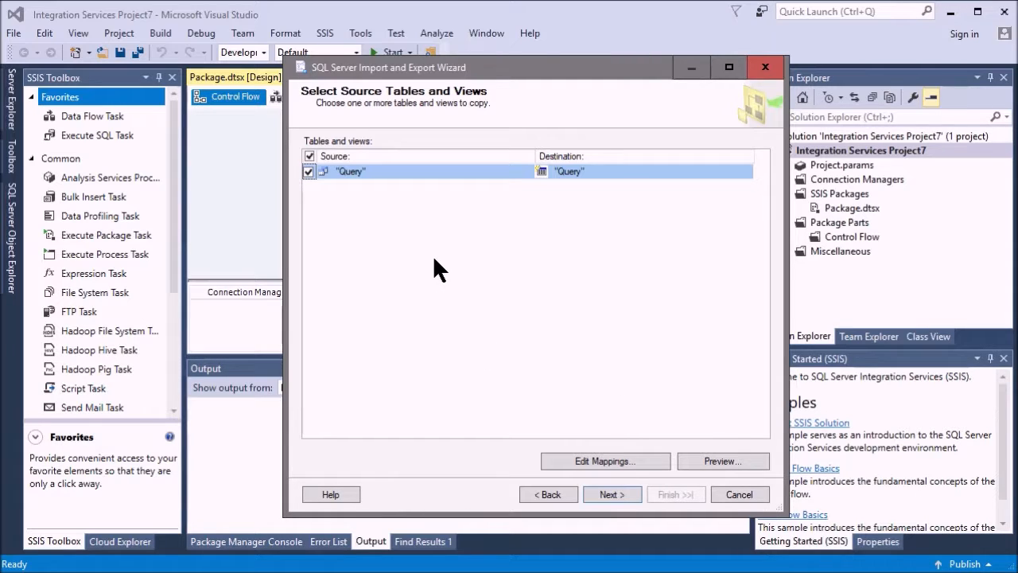
# Set the destination of the source query to the existing table "demo_finmkt_db"."public"."g_table"
pyautogui.click(594, 171)
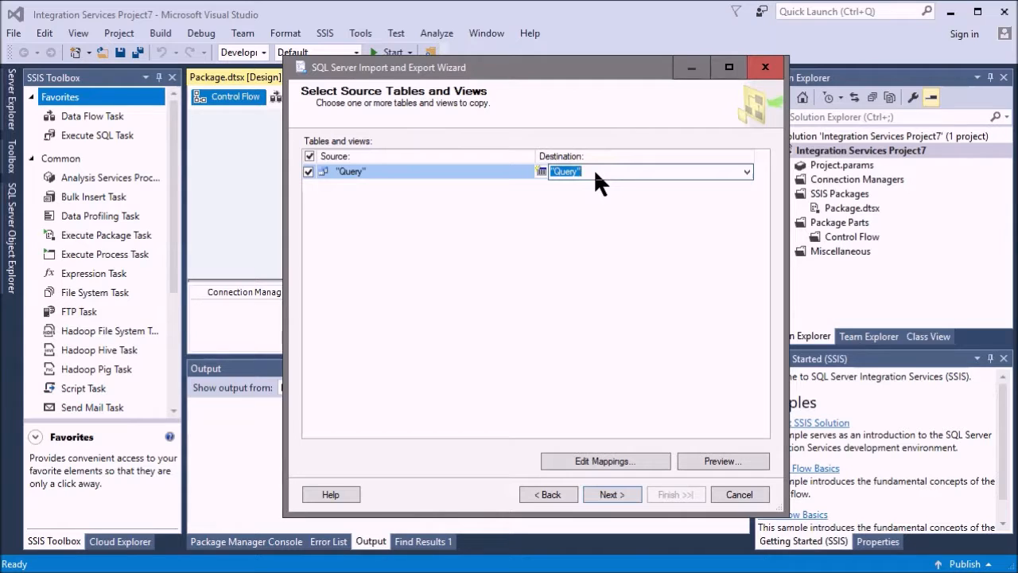
pyautogui.click(747, 171)
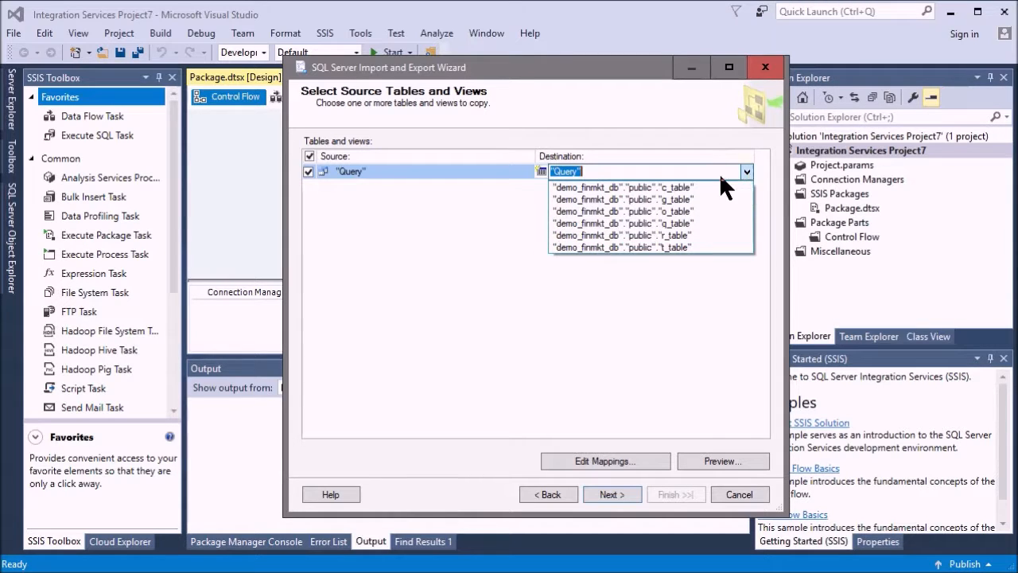
pyautogui.click(684, 199)
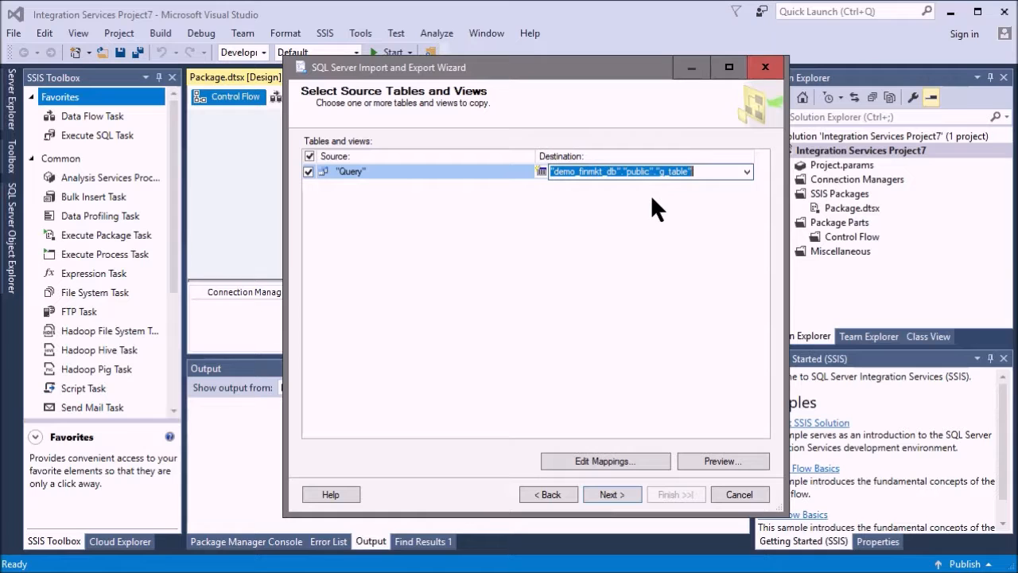
# Accept converting the data types without conversion checking, then finish the wizard to generate the package and close it
pyautogui.click(621, 497)
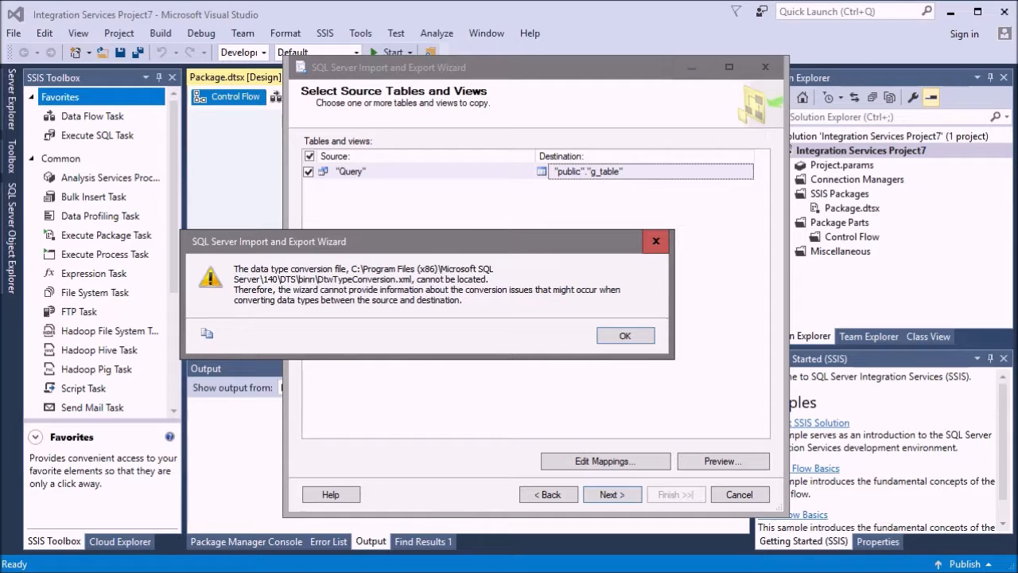
pyautogui.click(626, 336)
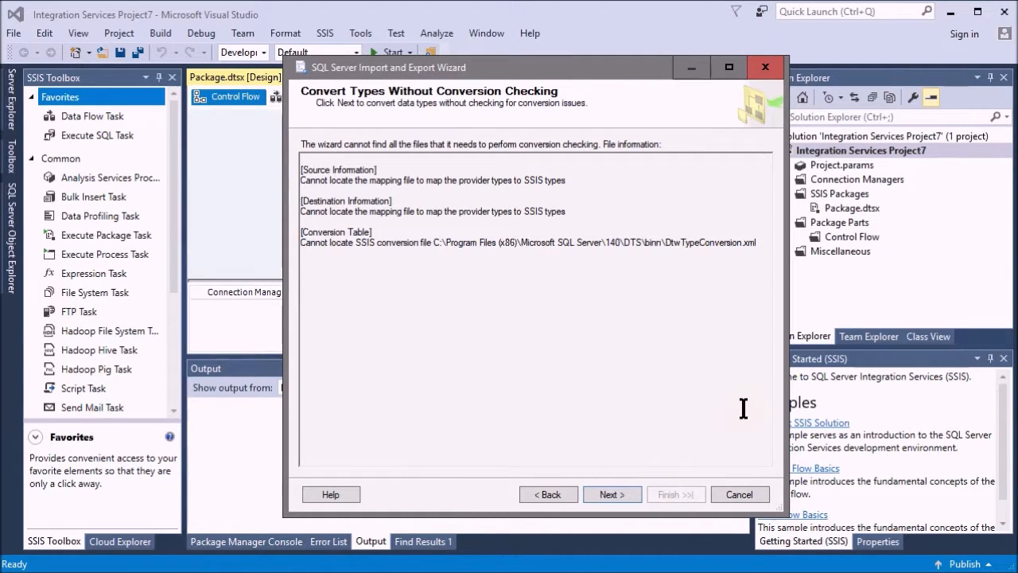
pyautogui.click(612, 493)
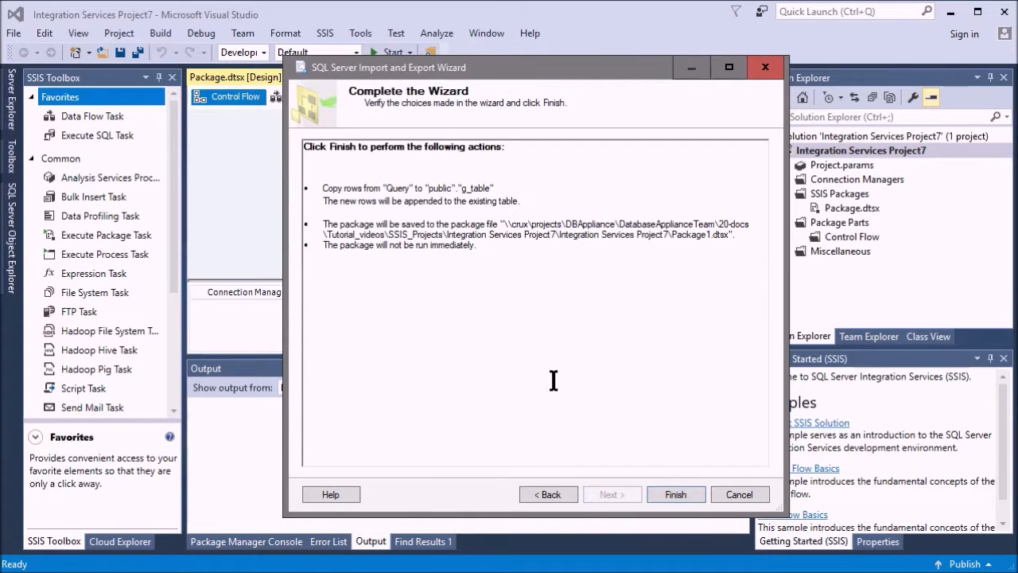
pyautogui.click(675, 494)
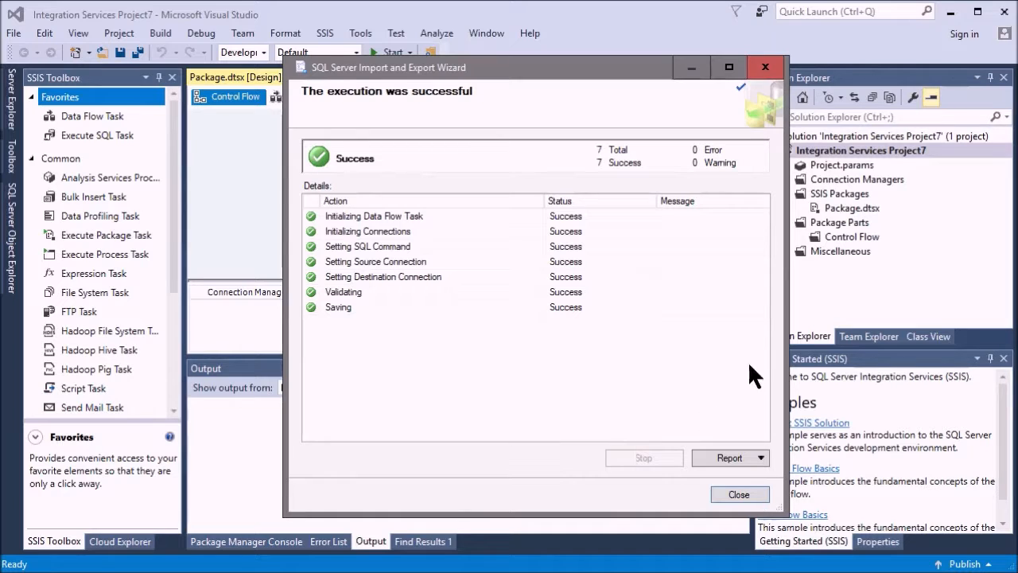
pyautogui.click(747, 500)
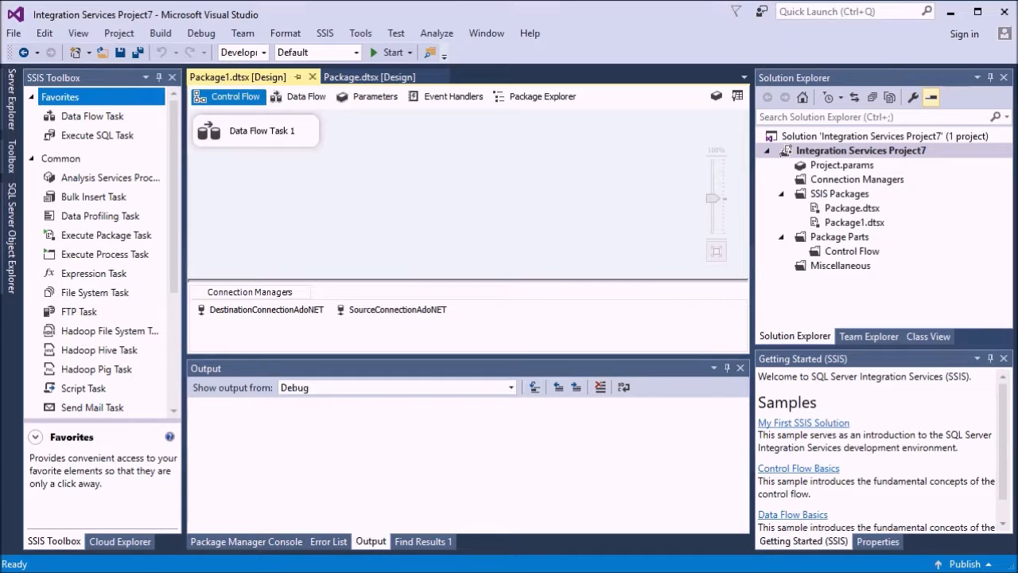
# Run the generated Package1.dtsx and review its execution progress log down to the rows written to g_table
pyautogui.click(390, 55)
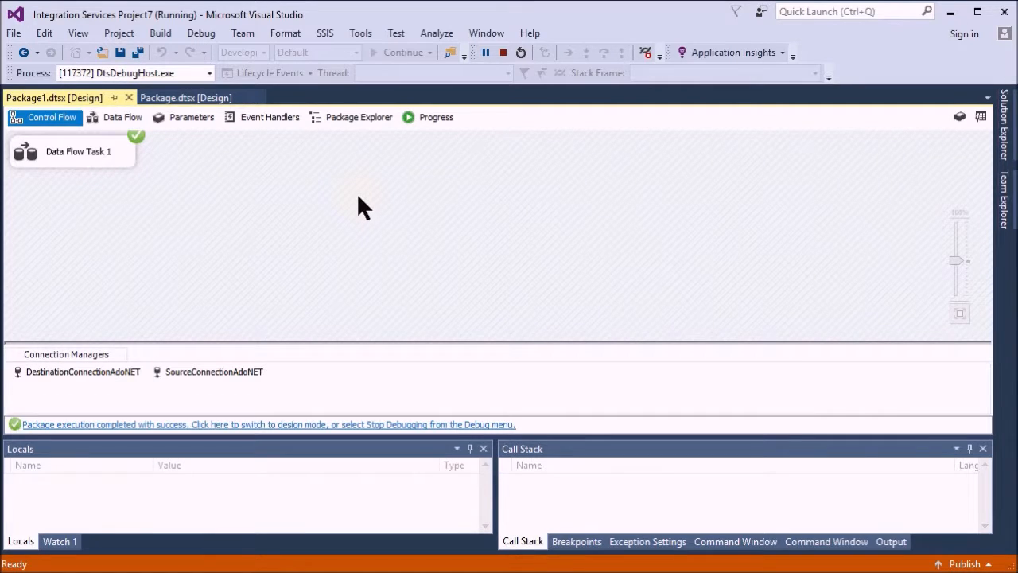
pyautogui.click(422, 117)
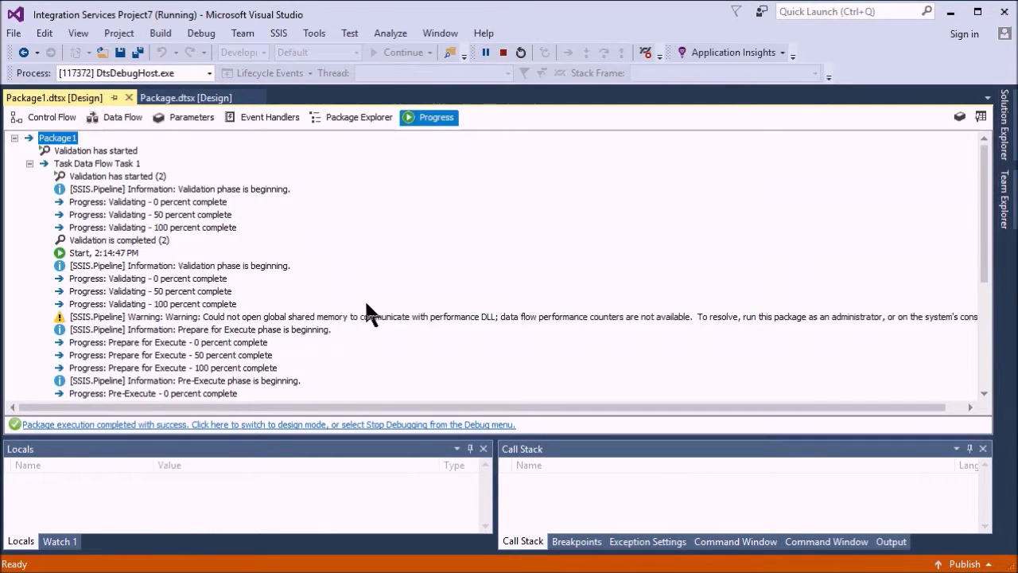
pyautogui.scroll(-5, 427, 252)
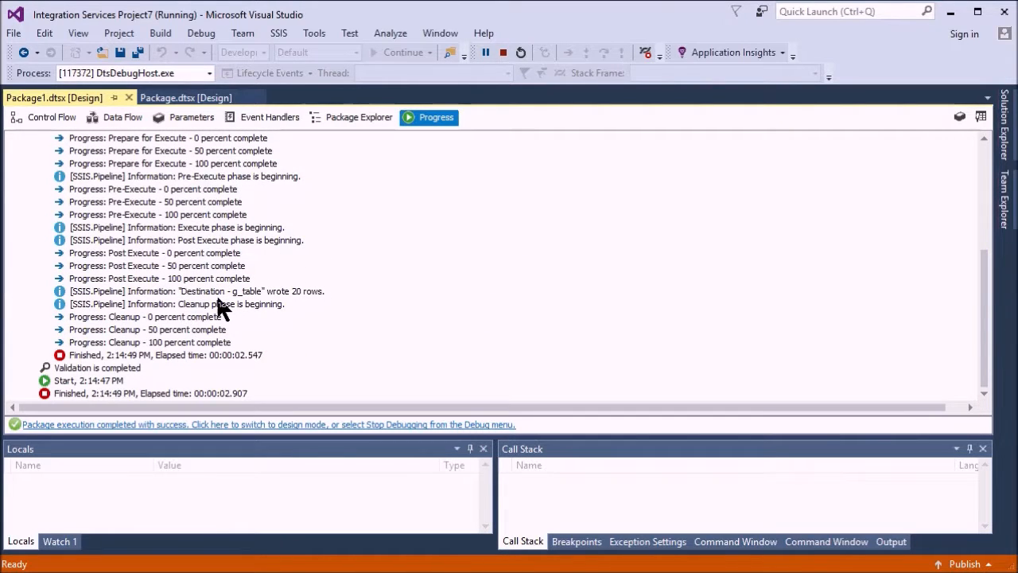
pyautogui.scroll(2, 295, 296)
pyautogui.scroll(3, 295, 288)
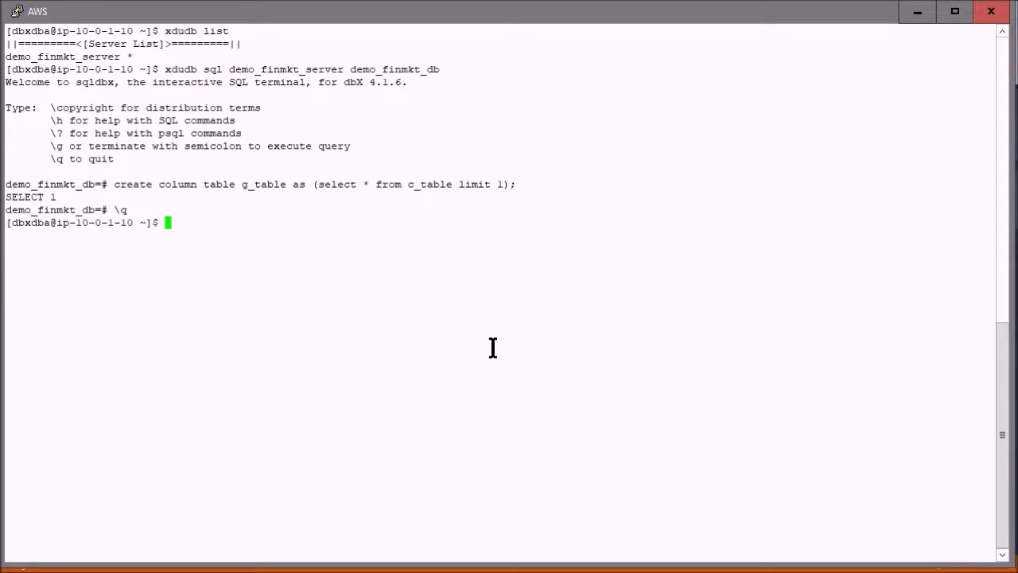
# In the AWS terminal, reconnect to demo_finmkt_db on demo_finmkt_server and run "select count(*) from g_table;"
pyautogui.press('Up')
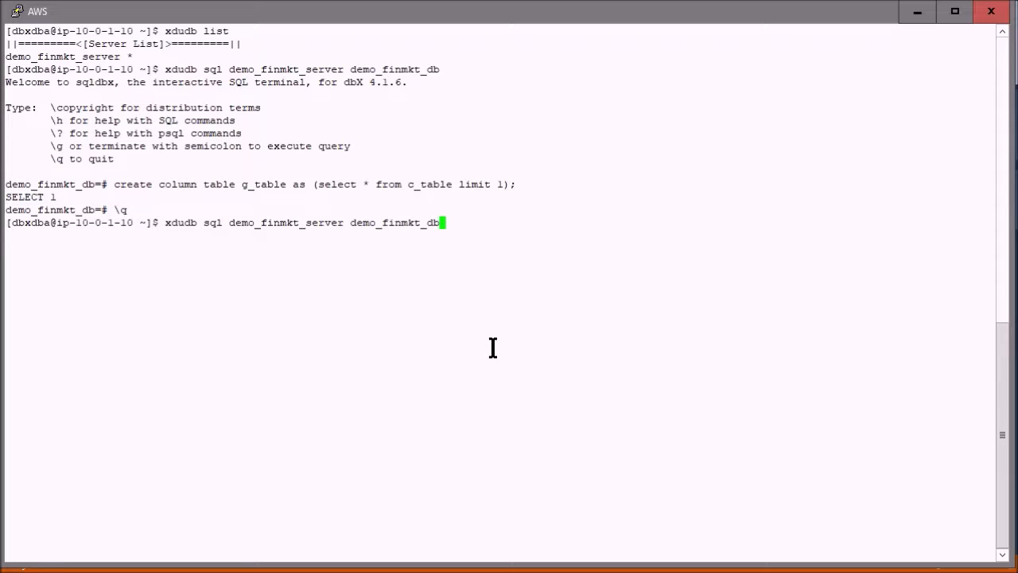
pyautogui.press('Return')
pyautogui.write('select count(*) from g_table;')
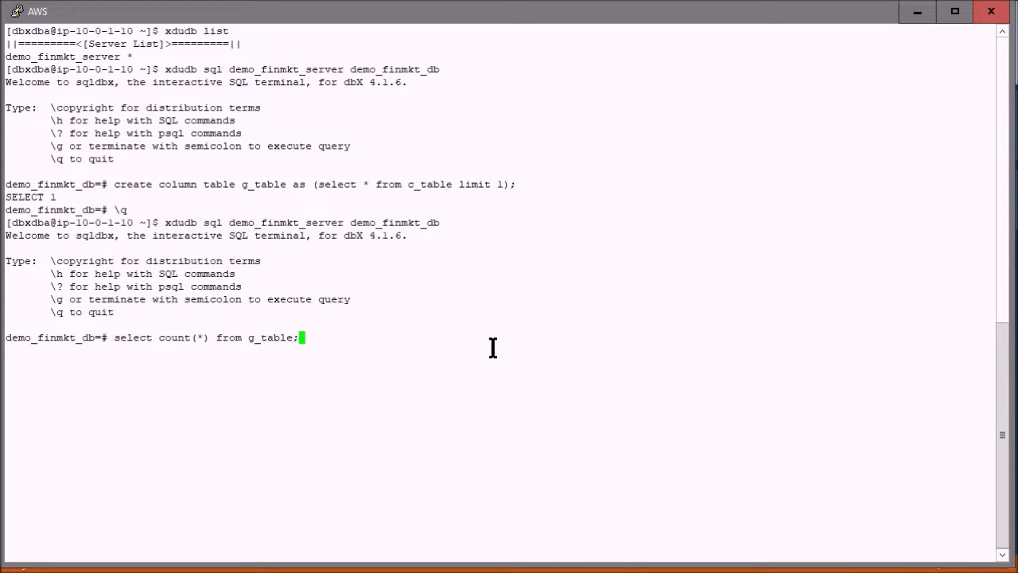
pyautogui.press('Return')
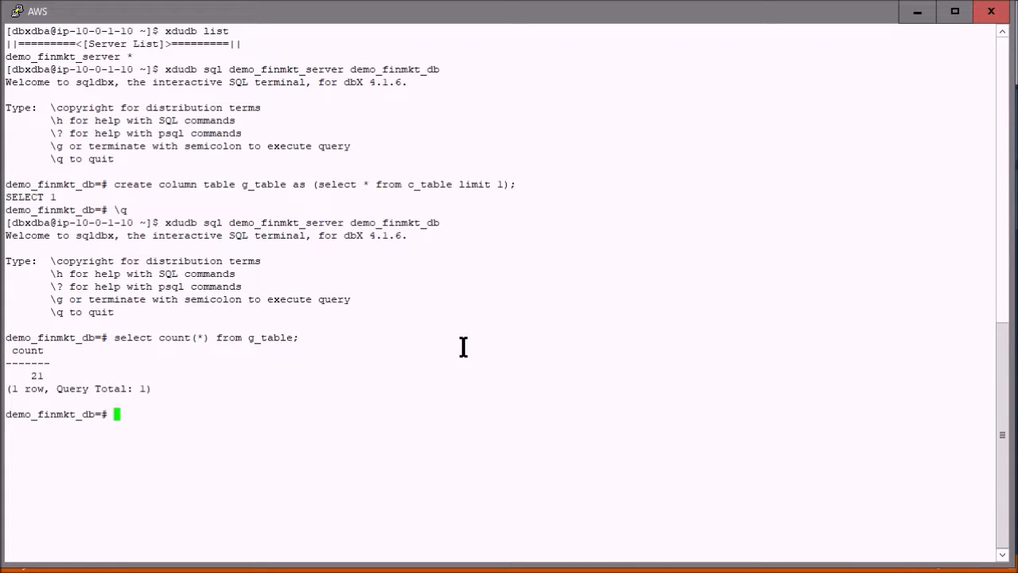